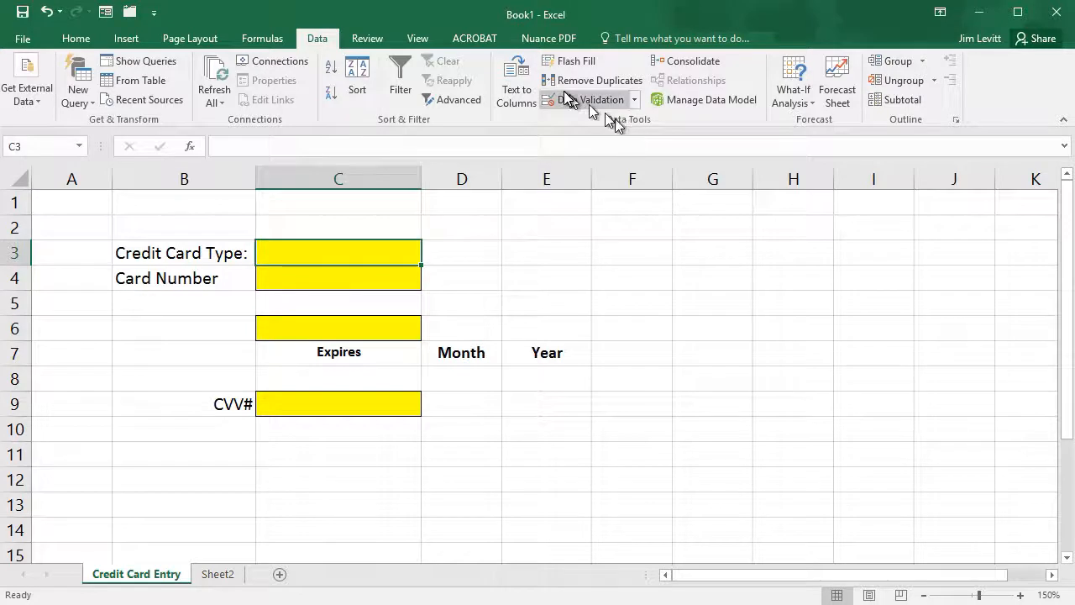
# Set cell C3's data validation to allow a list sourced from the Cards range, E2:E5 on Sheet2.
pyautogui.click(586, 101)
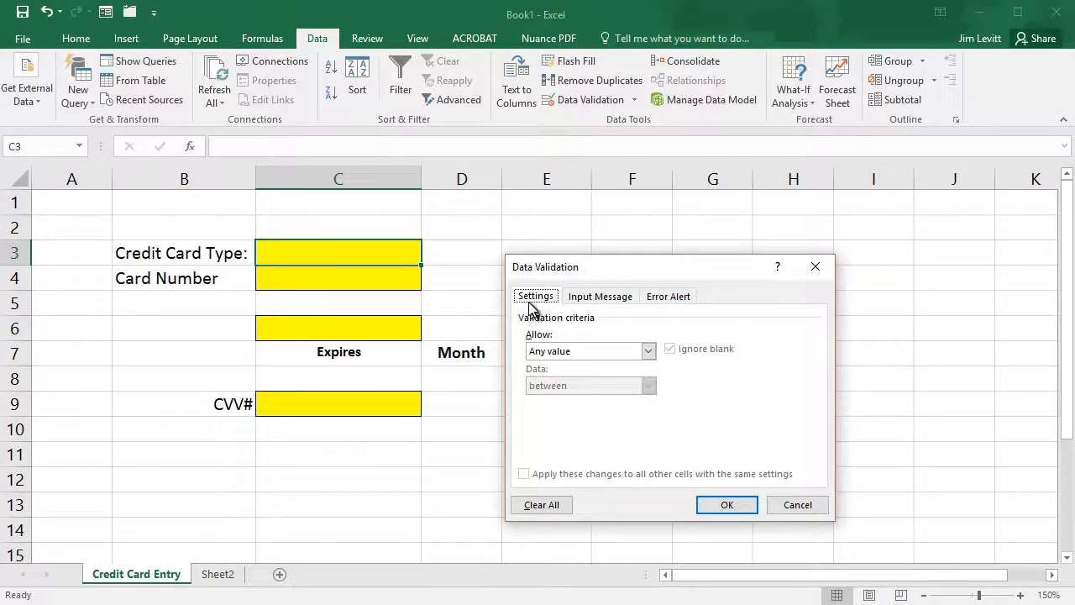
pyautogui.click(649, 353)
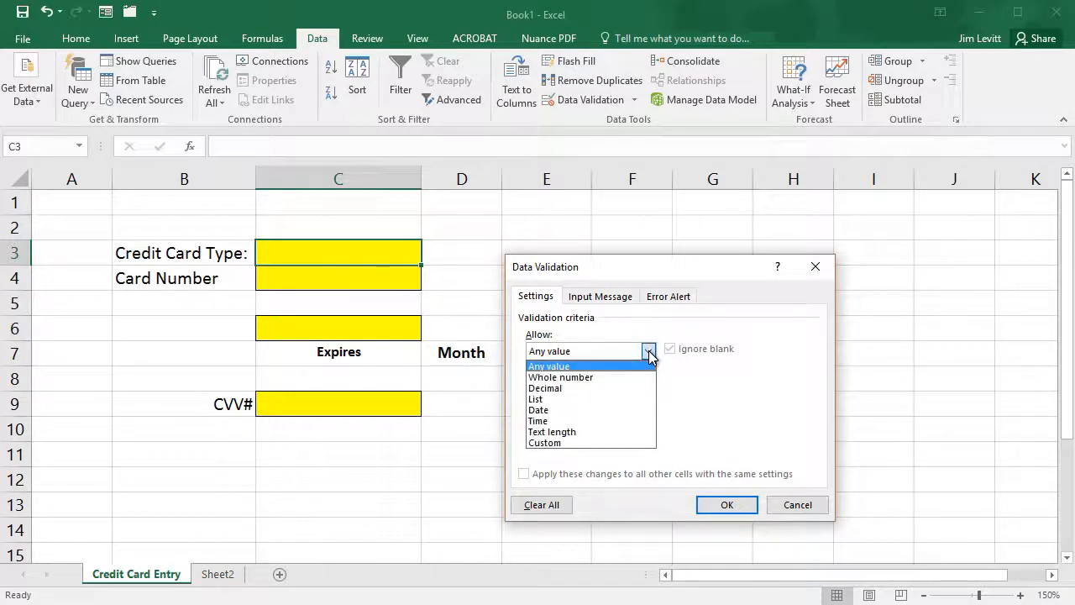
pyautogui.click(616, 399)
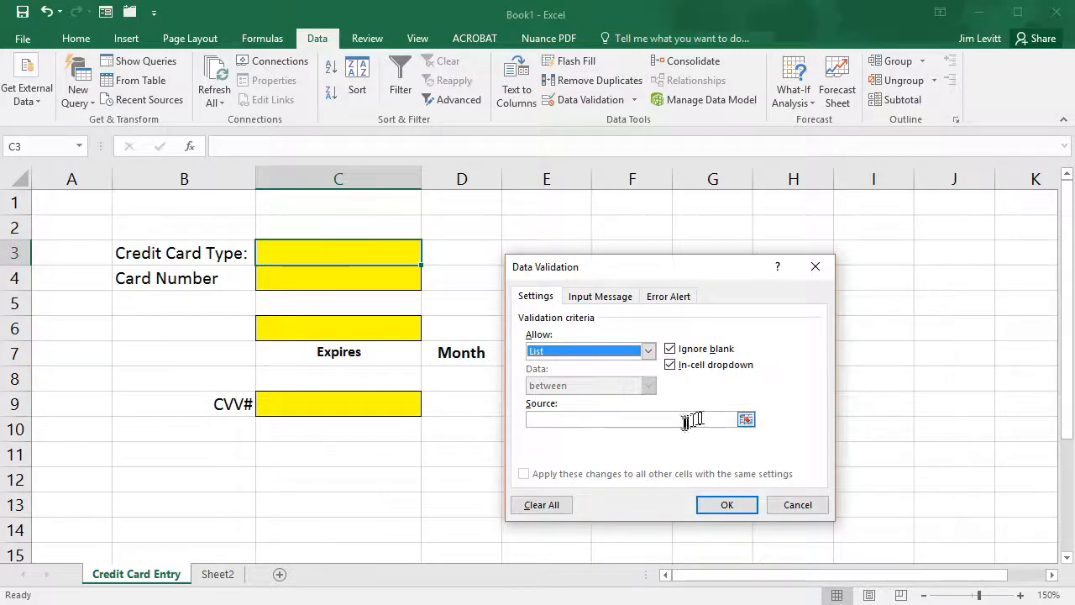
pyautogui.click(746, 420)
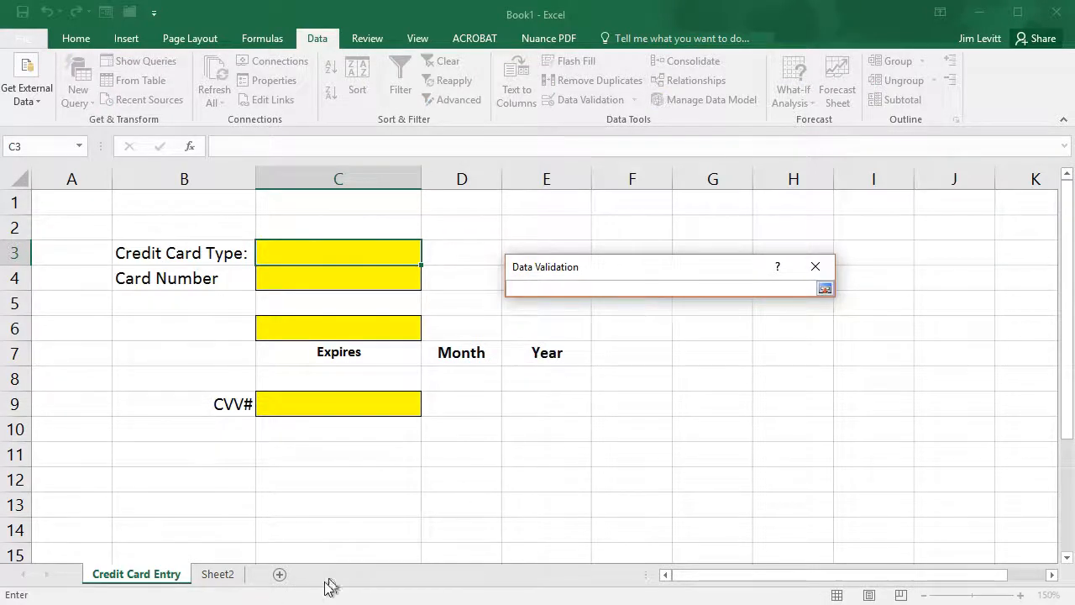
pyautogui.click(218, 574)
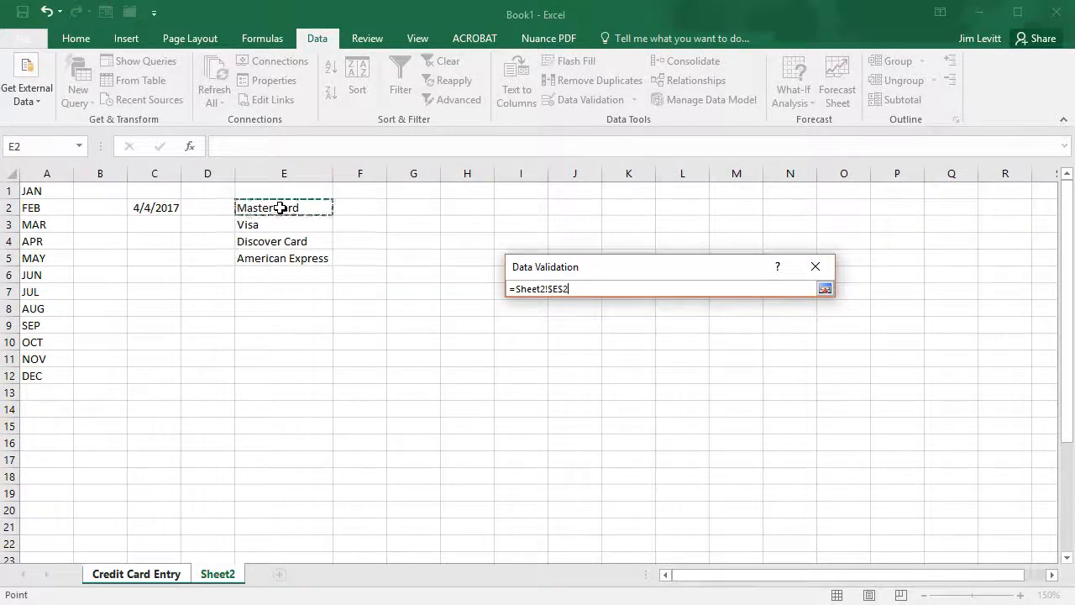
pyautogui.moveTo(282, 239); pyautogui.dragTo(285, 260)
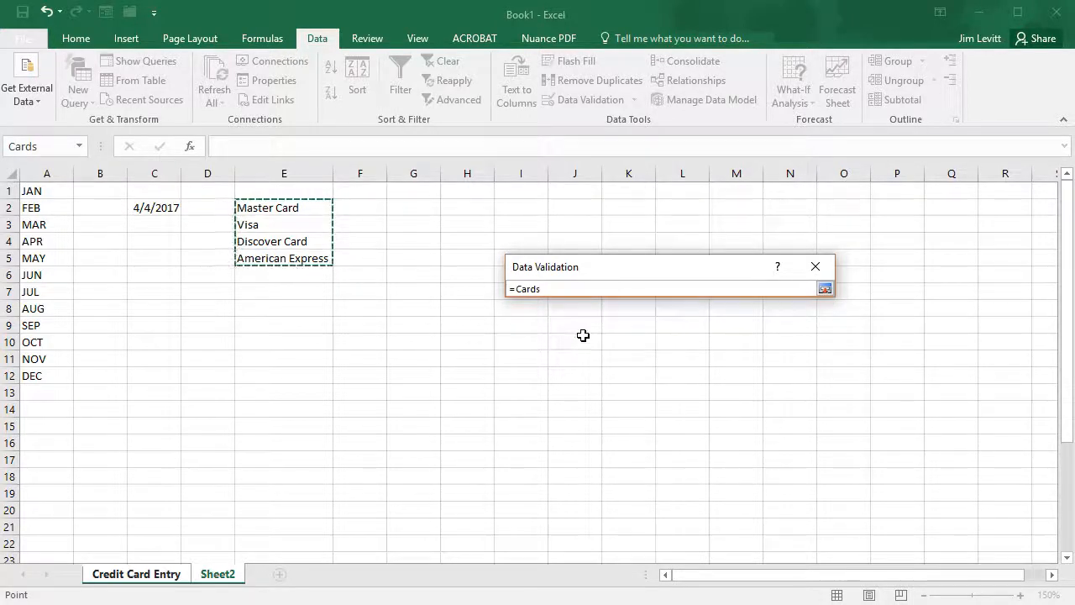
pyautogui.press('Return')
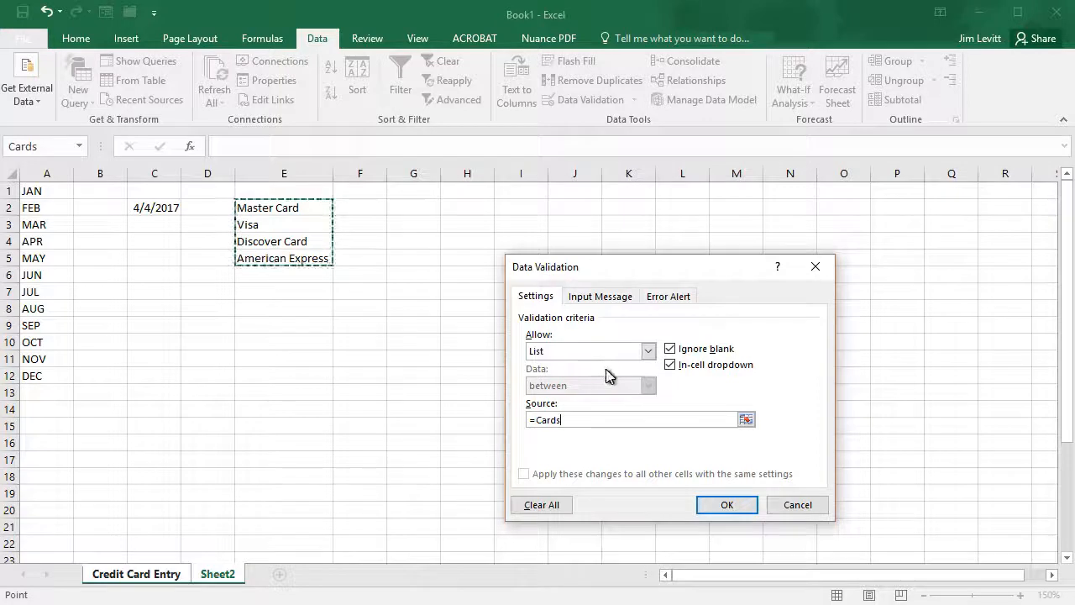
# Add an error alert titled "Invalid Card Selection" with the message "Must use one of these cards." and apply the validation.
pyautogui.click(671, 298)
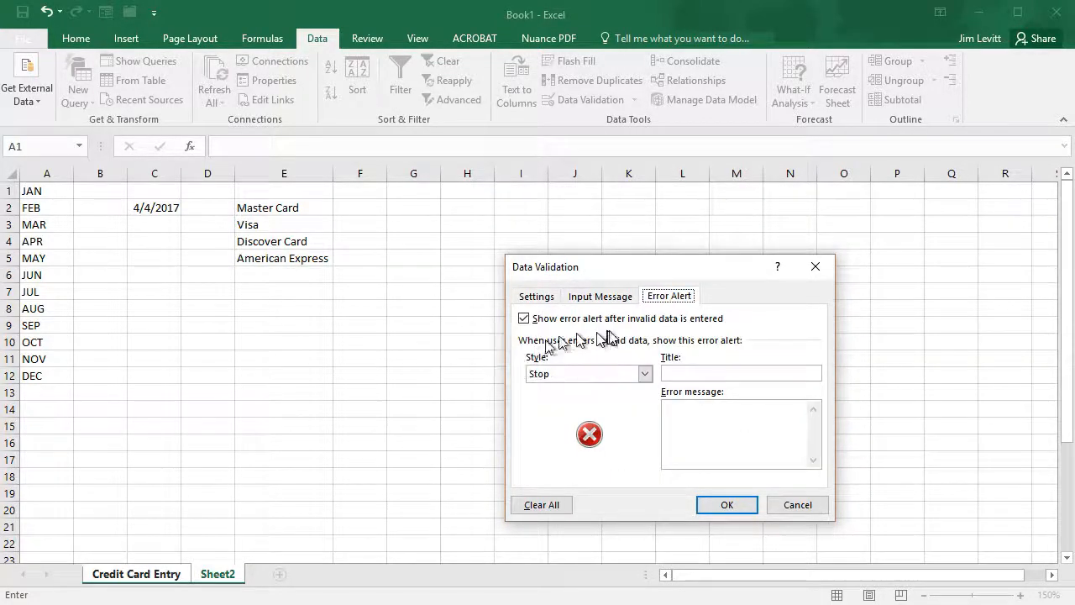
pyautogui.click(715, 377)
pyautogui.write('Invalid Card Selection')
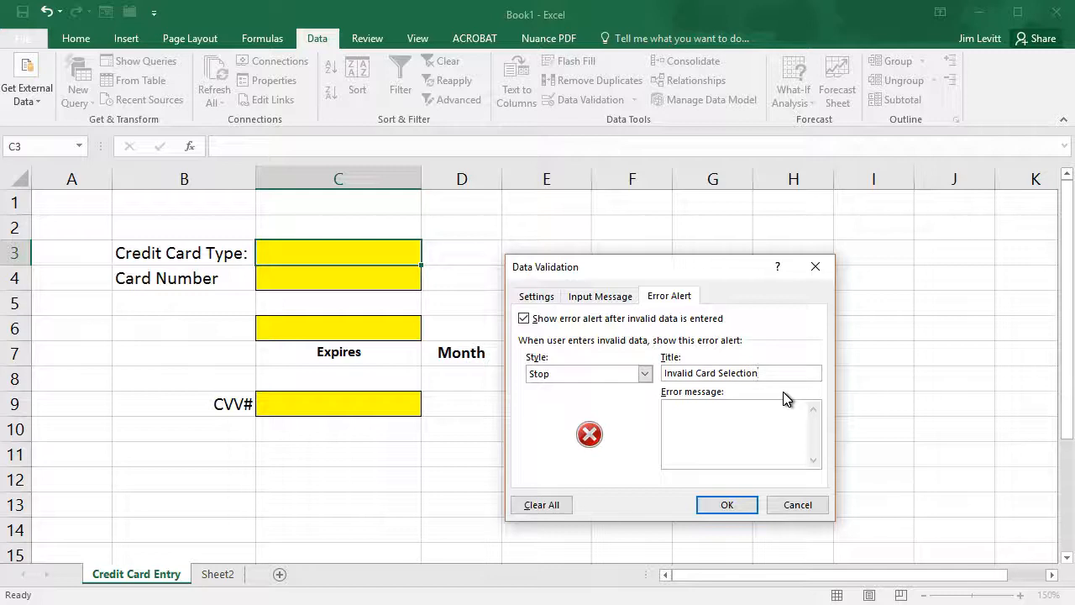
pyautogui.click(708, 422)
pyautogui.write('Must use one of these cards.')
pyautogui.click(727, 505)
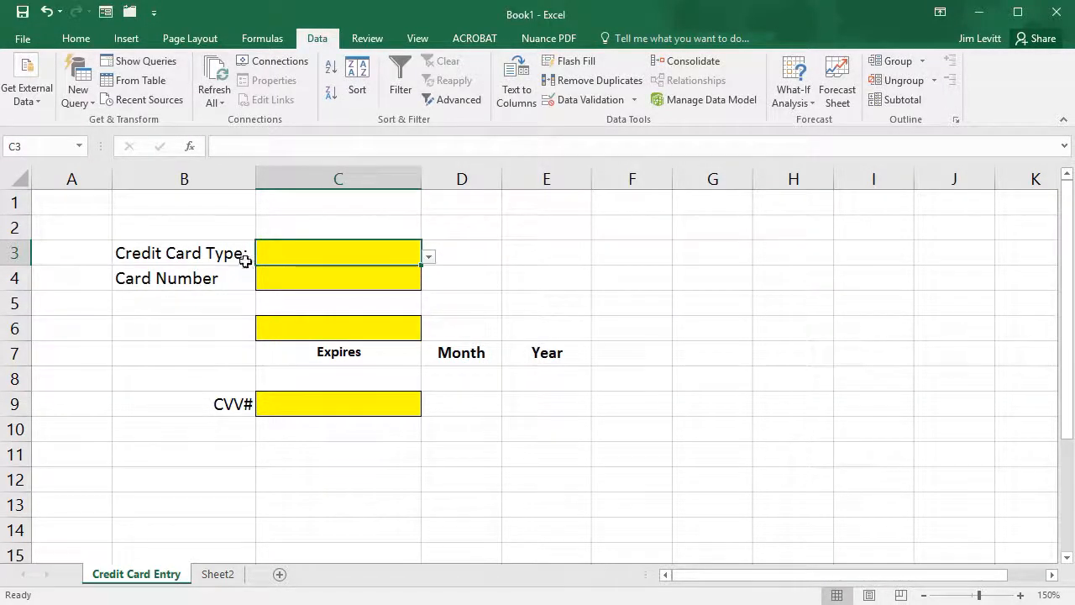
# Test the Credit Card Type list in C3 by choosing Discover Card, followed by Master Card.
pyautogui.click(429, 256)
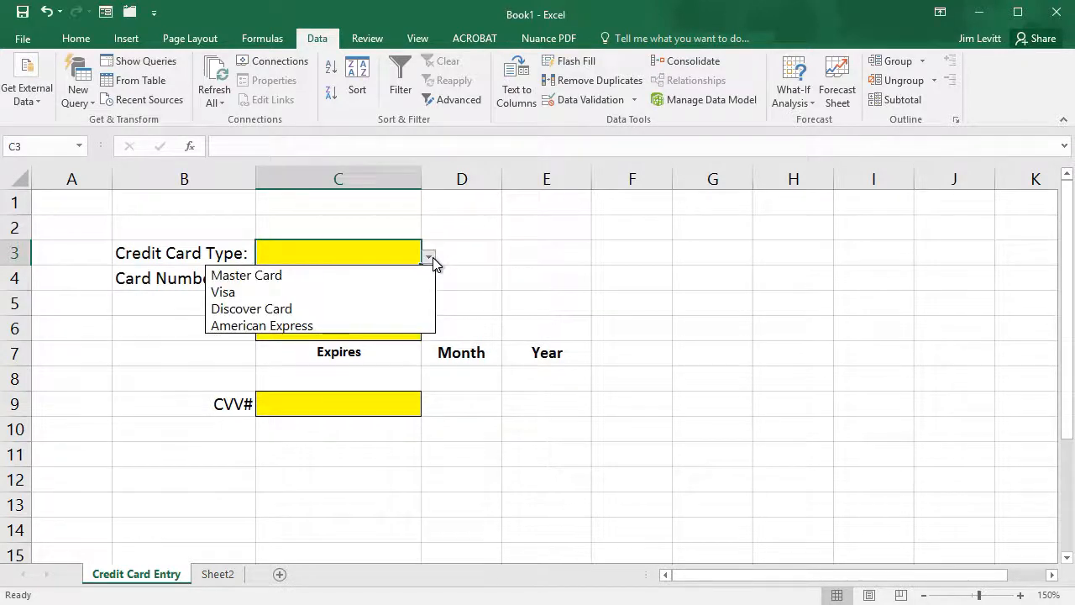
pyautogui.click(384, 310)
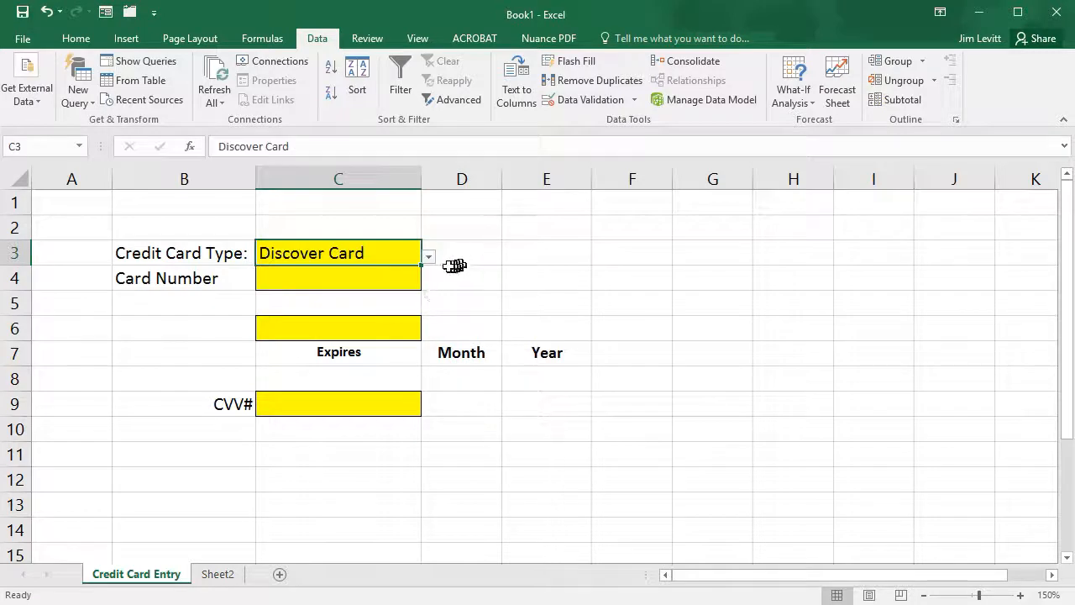
pyautogui.click(429, 256)
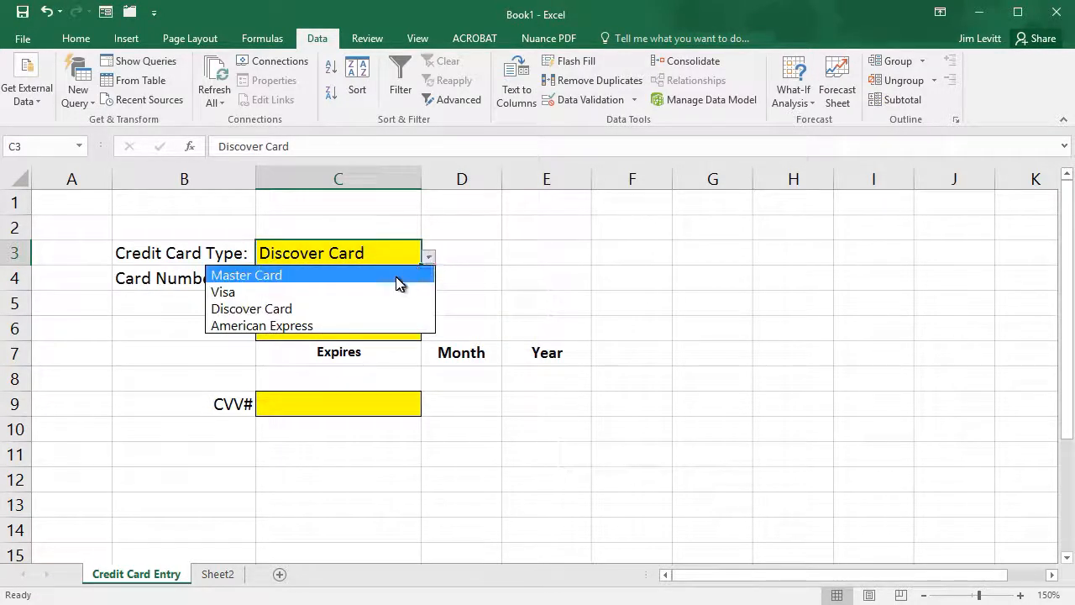
pyautogui.click(397, 281)
pyautogui.moveTo(429, 259); pyautogui.dragTo(428, 270)
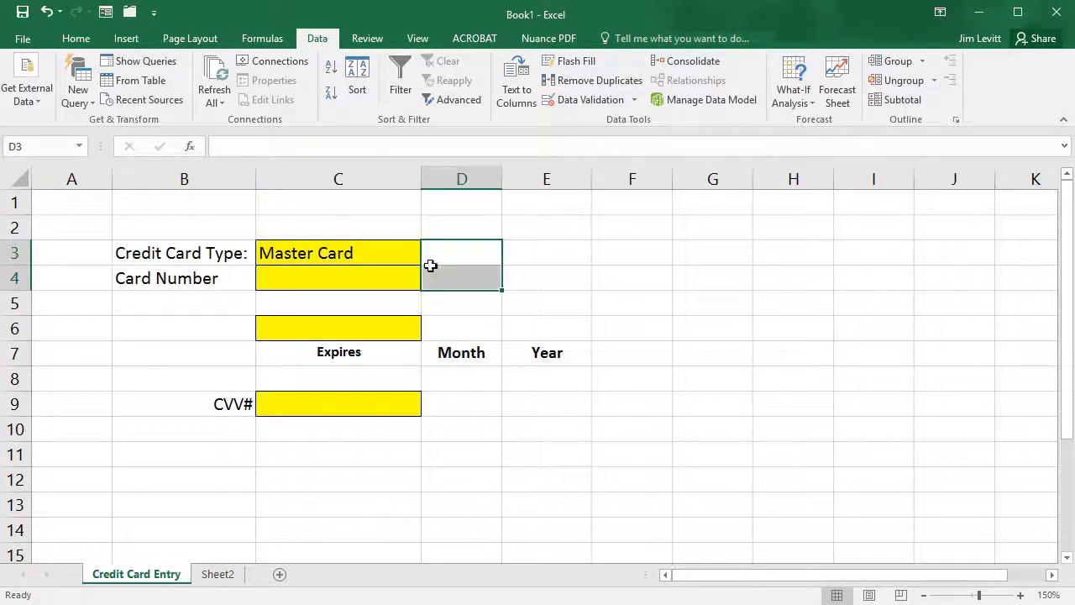
# Try to enter the invalid card type "dfdfsf" in C3 and choose to retry the entry.
pyautogui.click(400, 261)
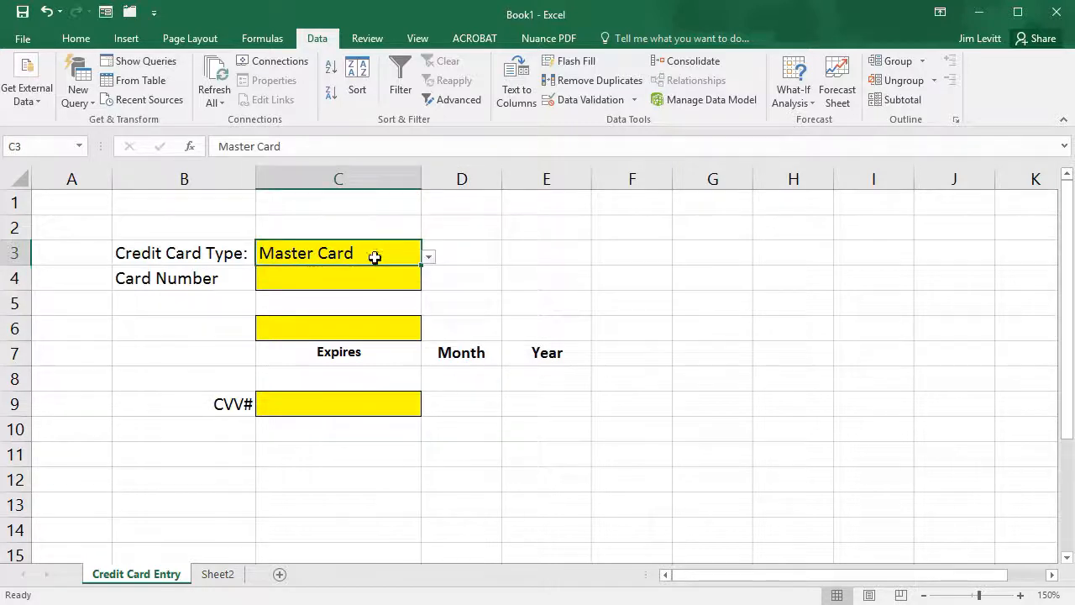
pyautogui.write('dfdfsf')
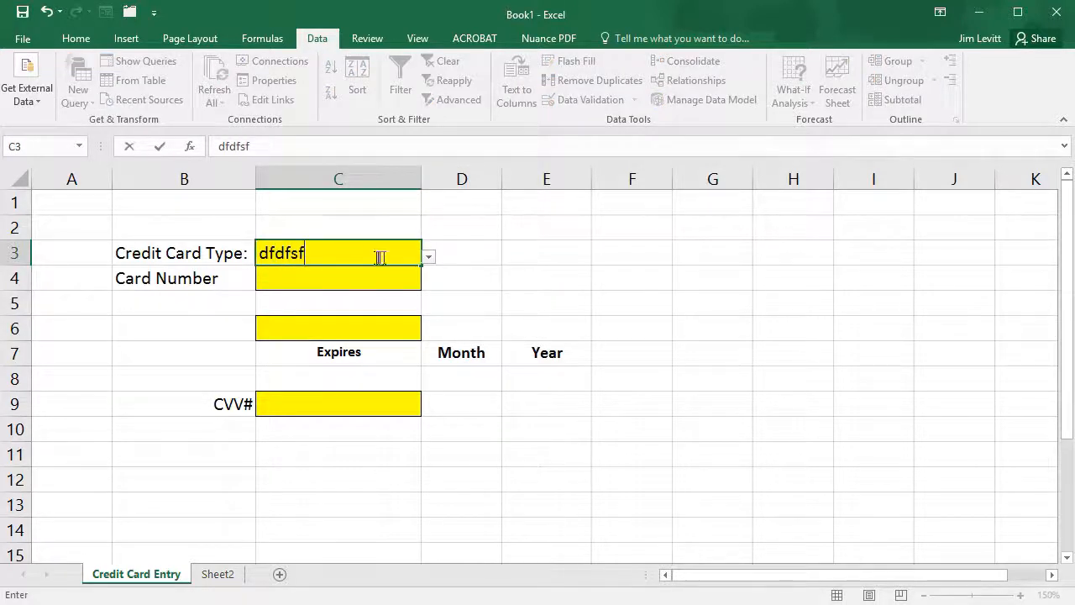
pyautogui.press('Return')
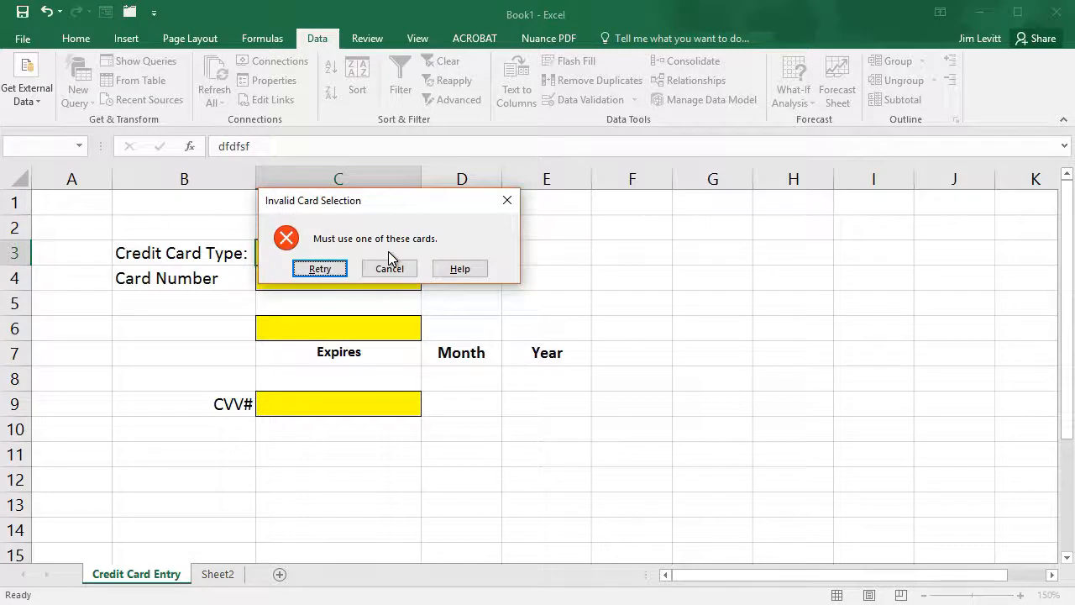
pyautogui.click(332, 270)
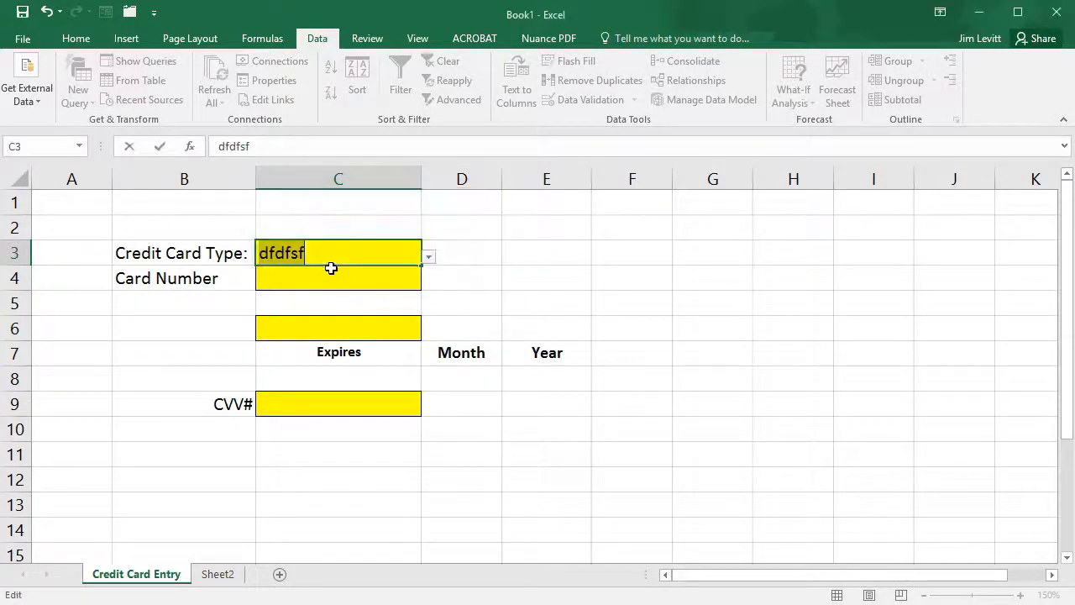
pyautogui.click(428, 257)
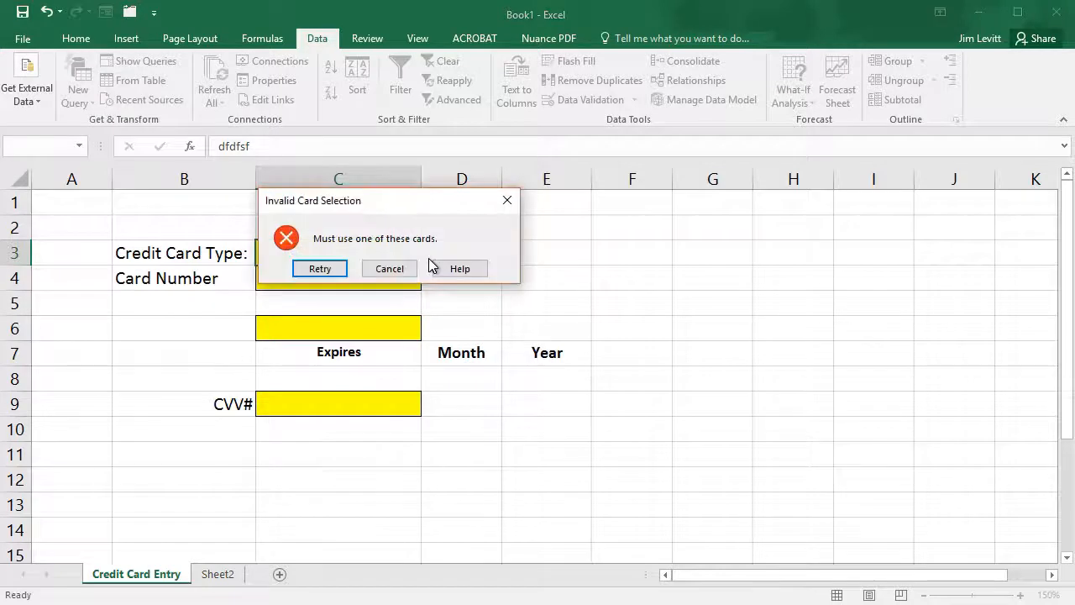
pyautogui.click(332, 267)
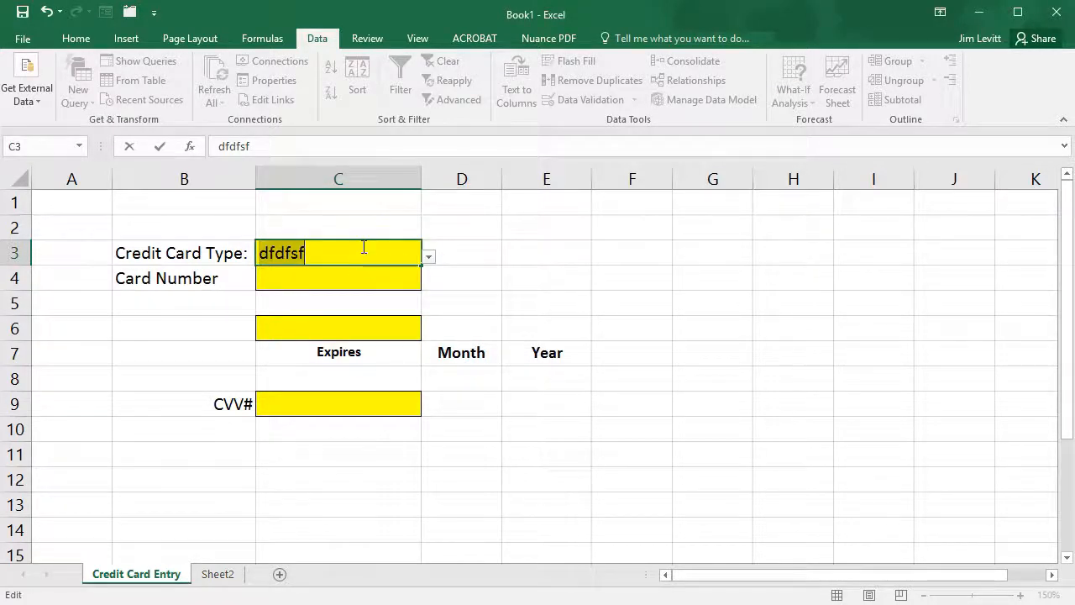
# Clear the invalid text from C3 and select American Express as the credit card type.
pyautogui.press('Delete')
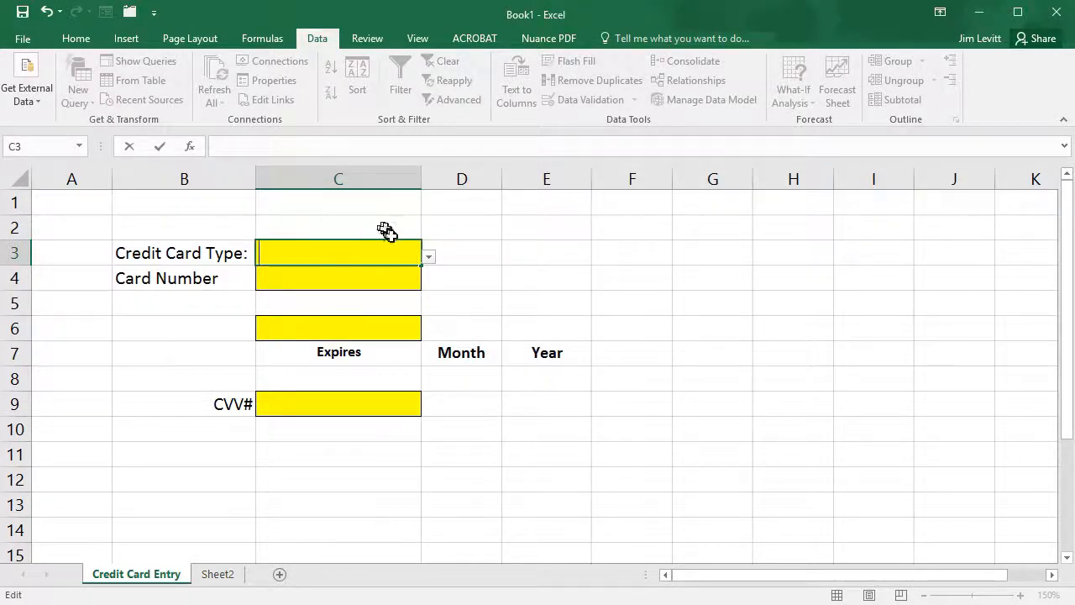
pyautogui.click(429, 260)
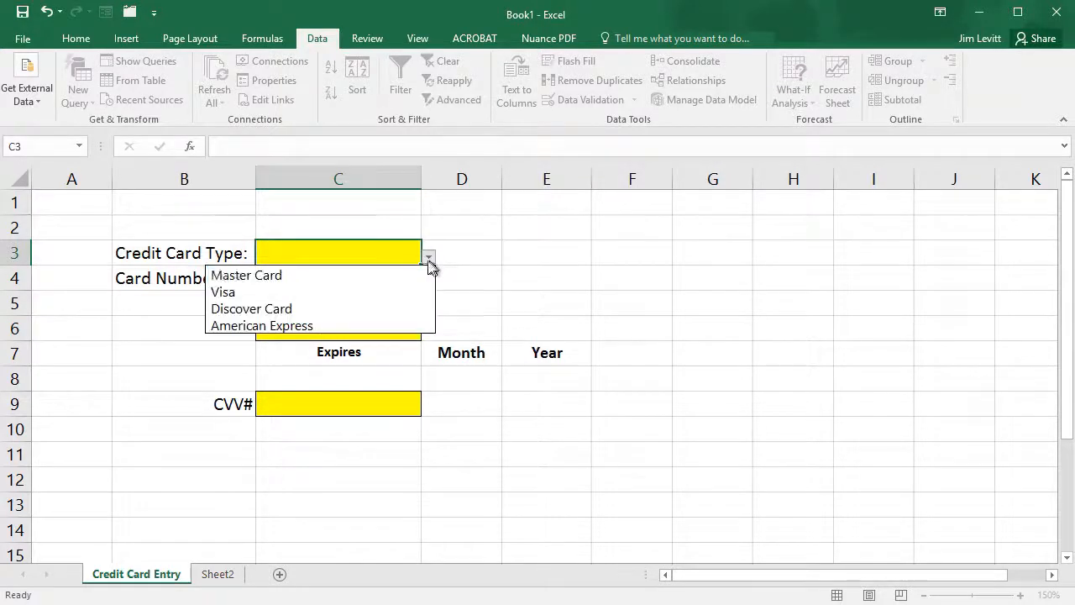
pyautogui.click(380, 325)
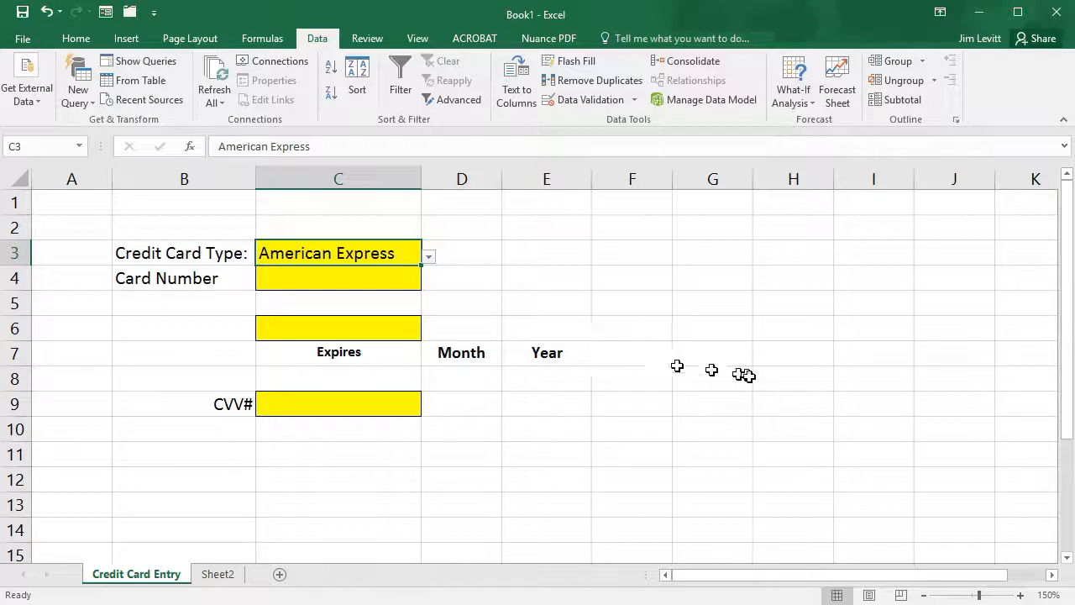
# Try to enter the past expiry date 1/1/13 in C6, and cancel the entry.
pyautogui.click(354, 335)
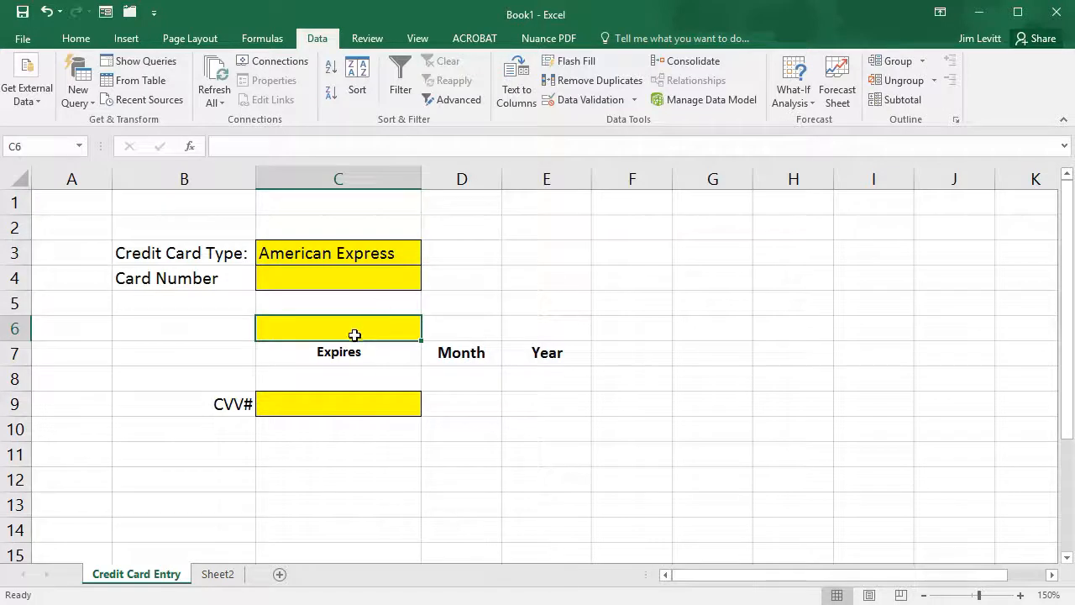
pyautogui.write('1/1/13')
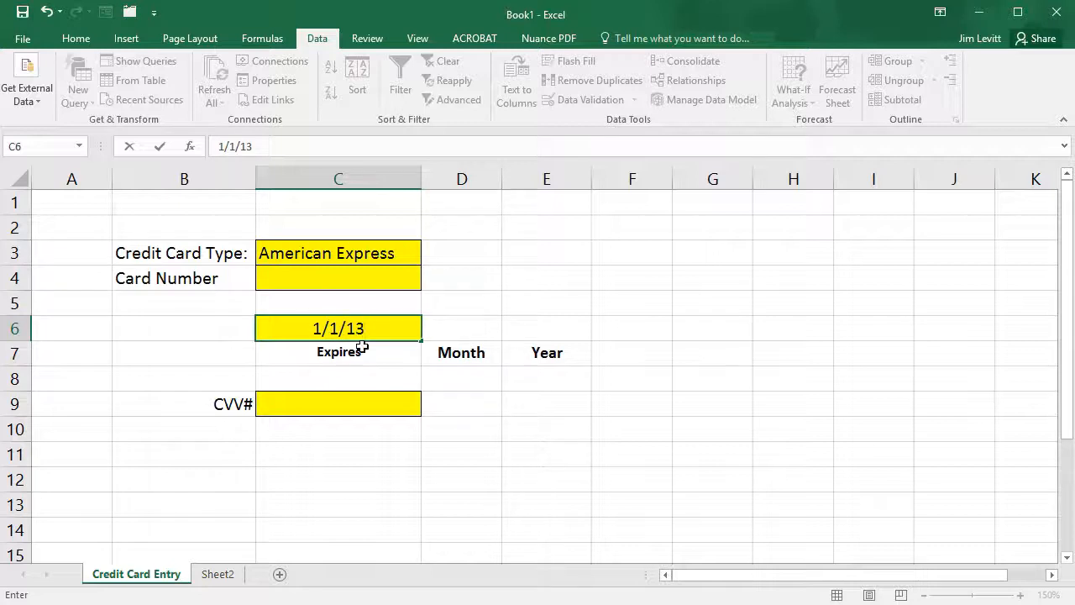
pyautogui.press('Return')
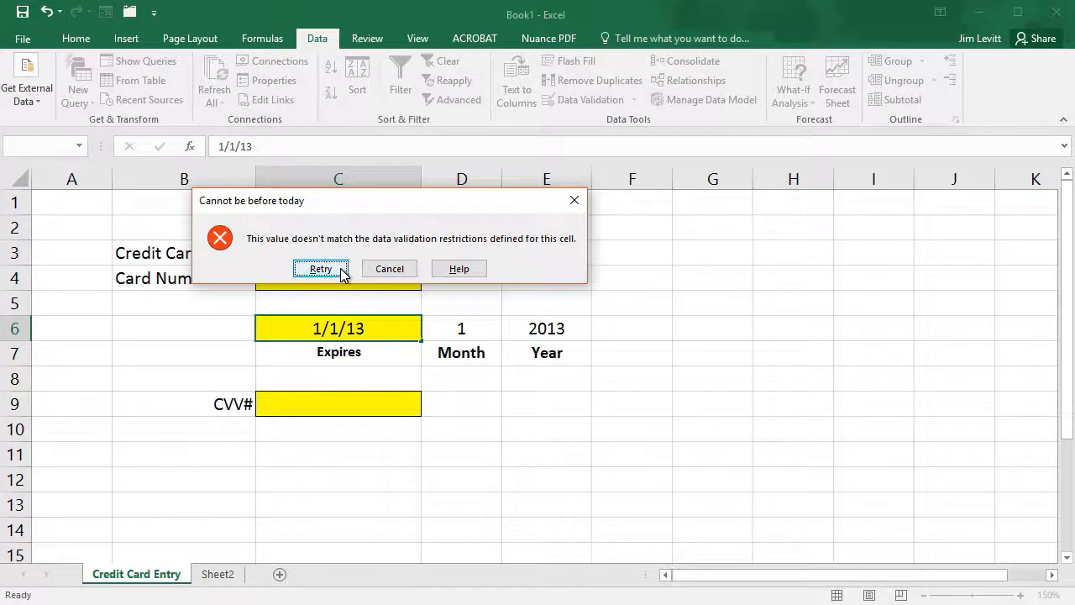
pyautogui.click(389, 269)
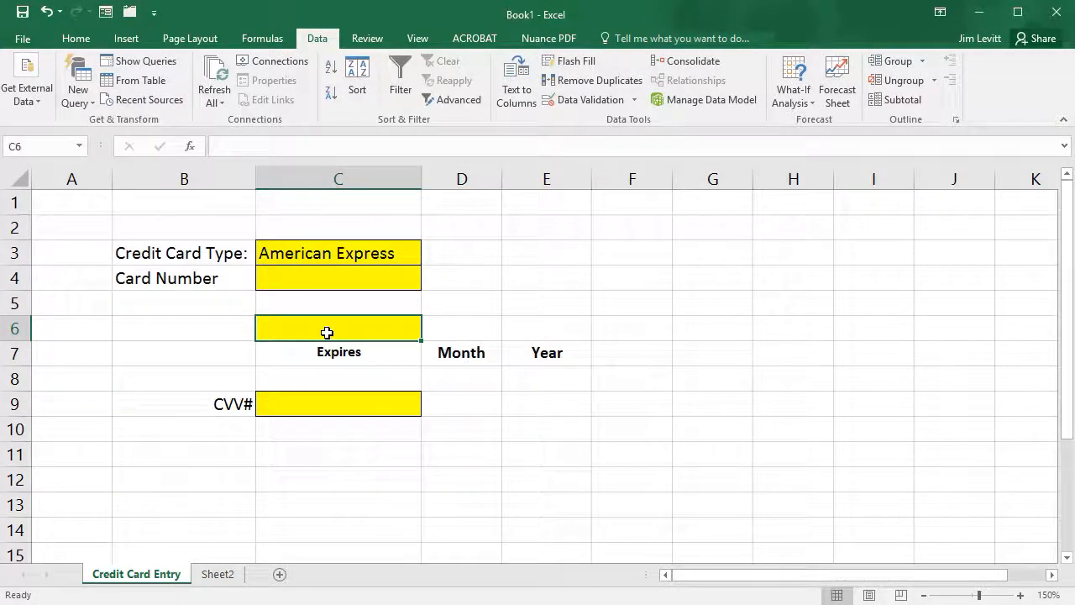
# Enter 2/1/2019 as the expiry date in C6.
pyautogui.write('2/1/')
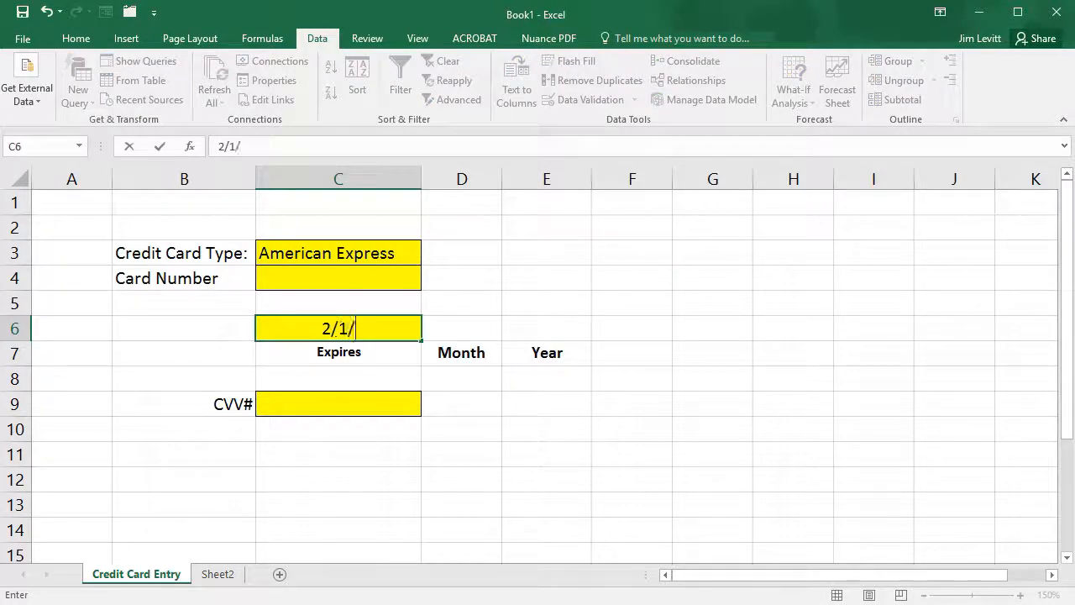
pyautogui.write('2019')
pyautogui.press('Return')
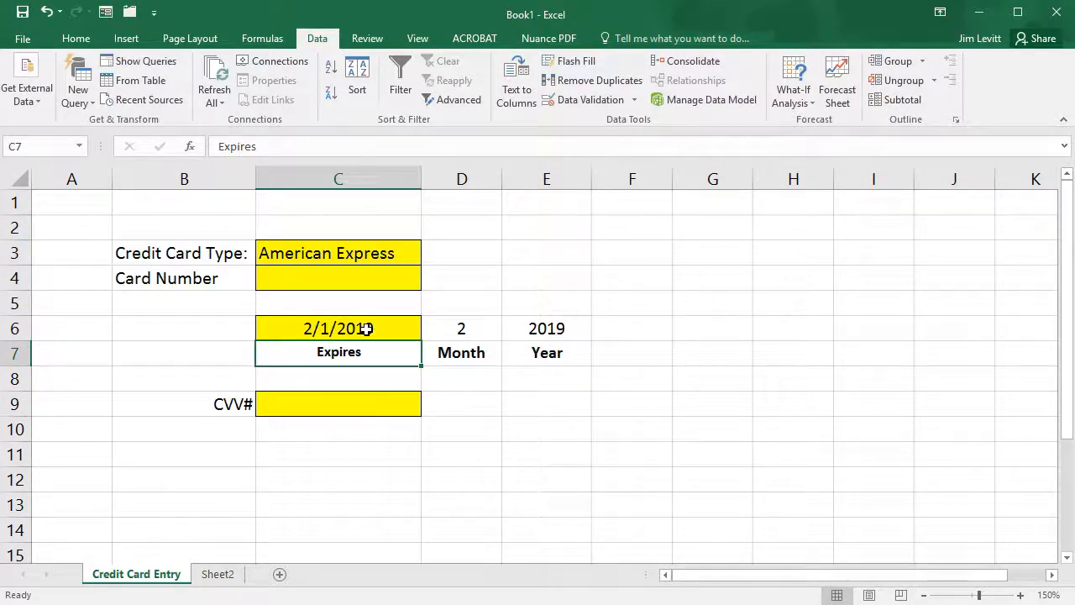
# Review the error alert and date criteria in C6's data validation, along with the start date cell C2 on Sheet2.
pyautogui.click(367, 328)
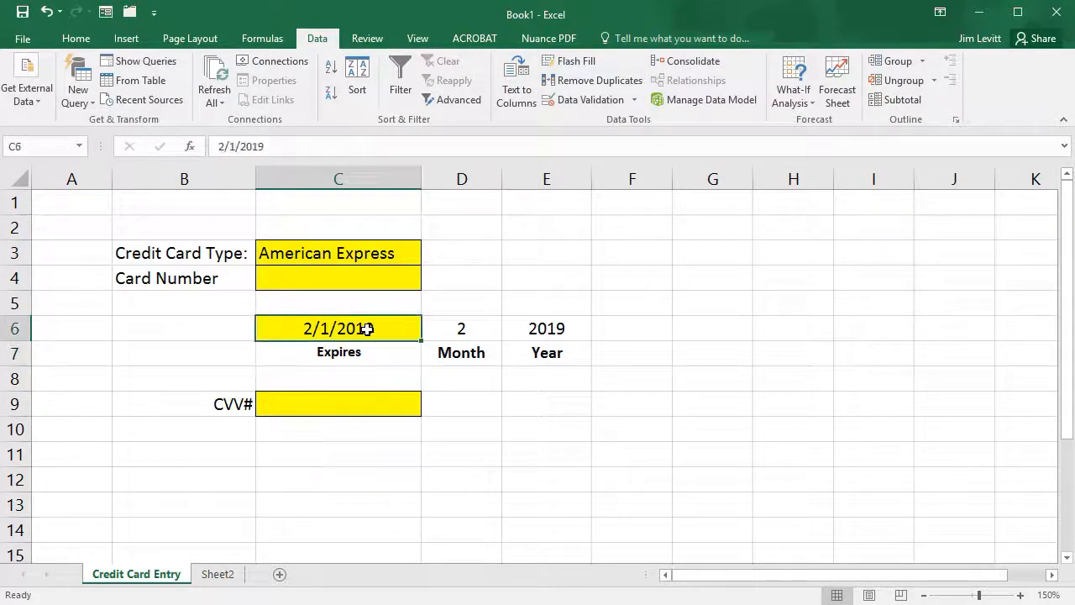
pyautogui.click(597, 101)
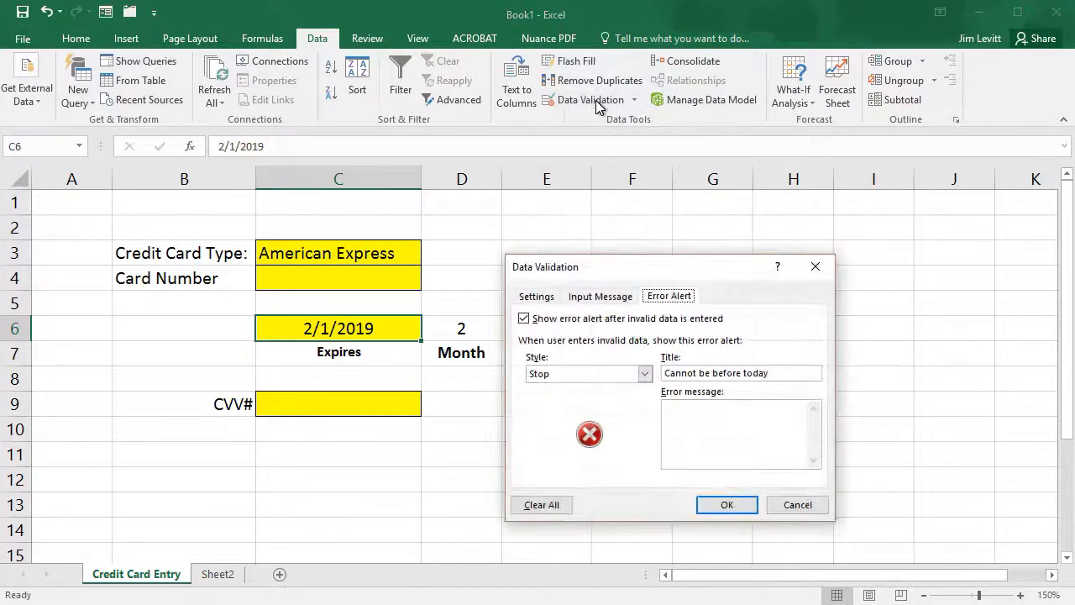
pyautogui.click(546, 298)
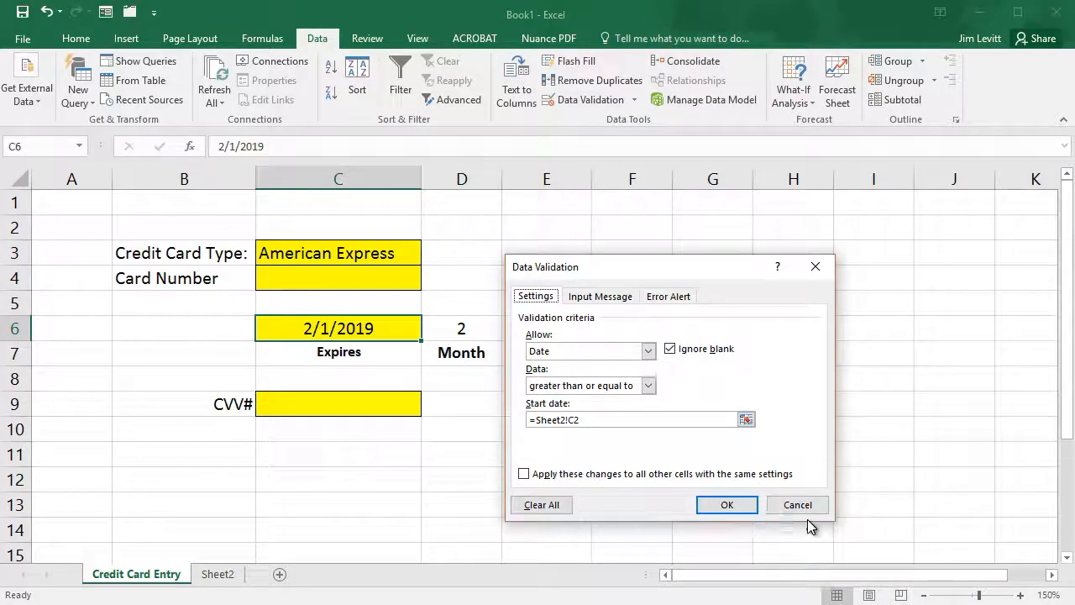
pyautogui.click(218, 574)
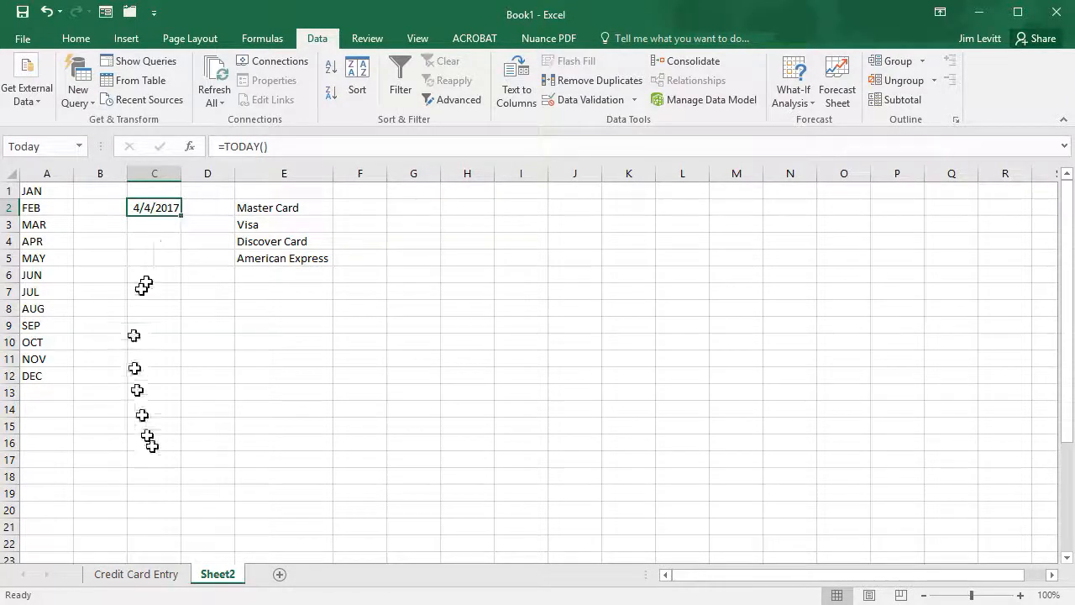
pyautogui.click(136, 575)
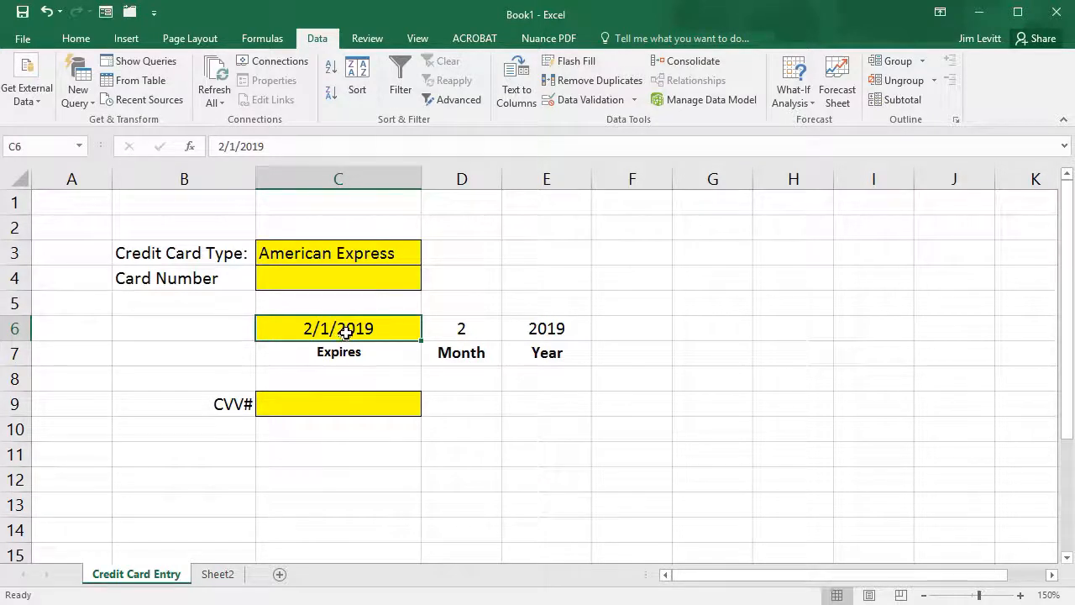
pyautogui.click(578, 103)
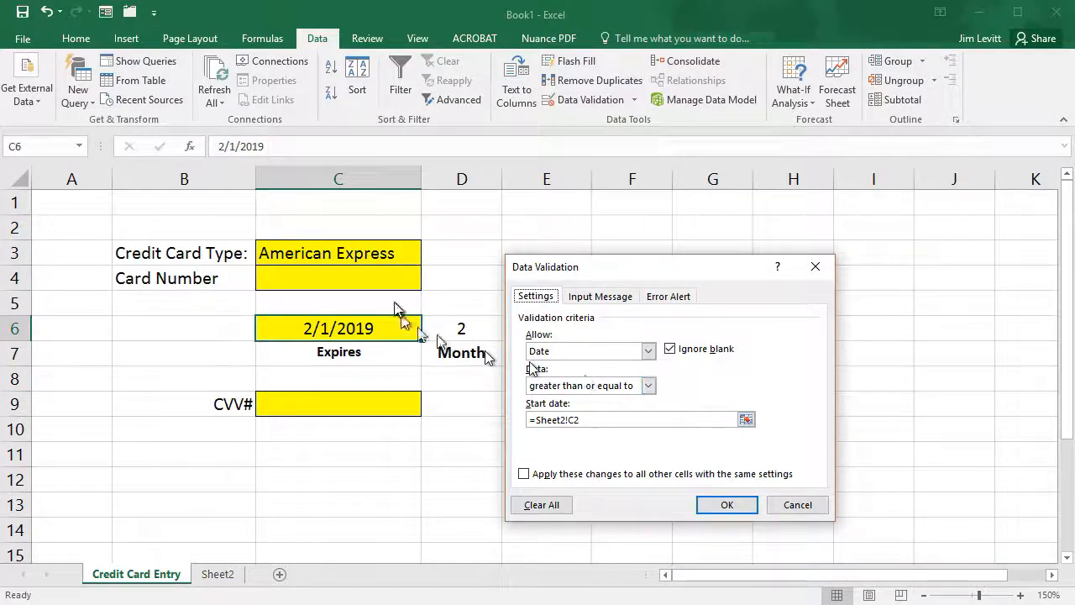
pyautogui.click(800, 505)
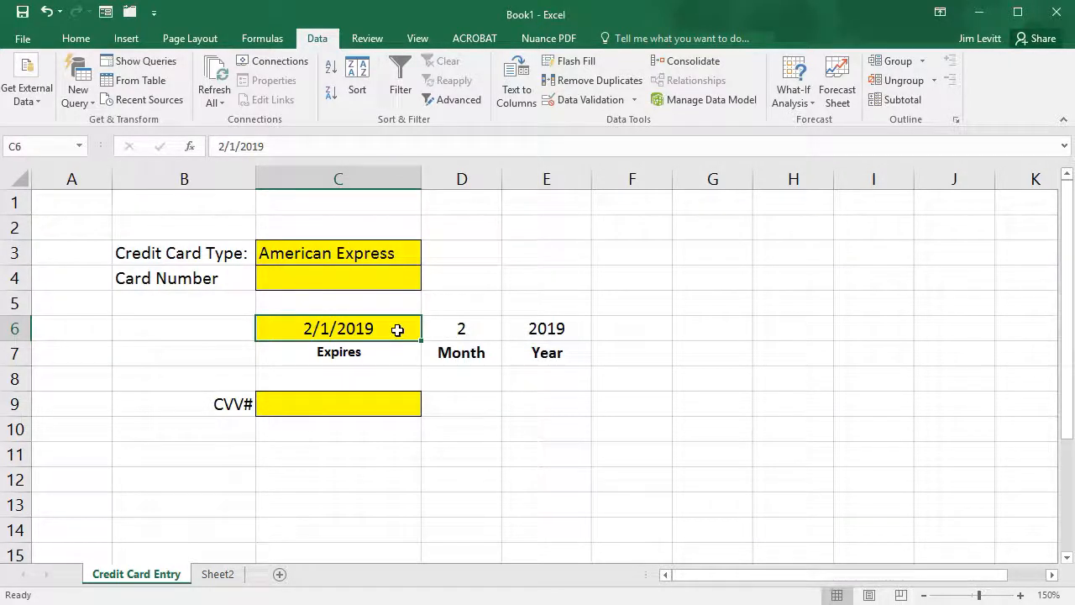
# Inspect the month and year formulas in D6 and E6.
pyautogui.click(475, 333)
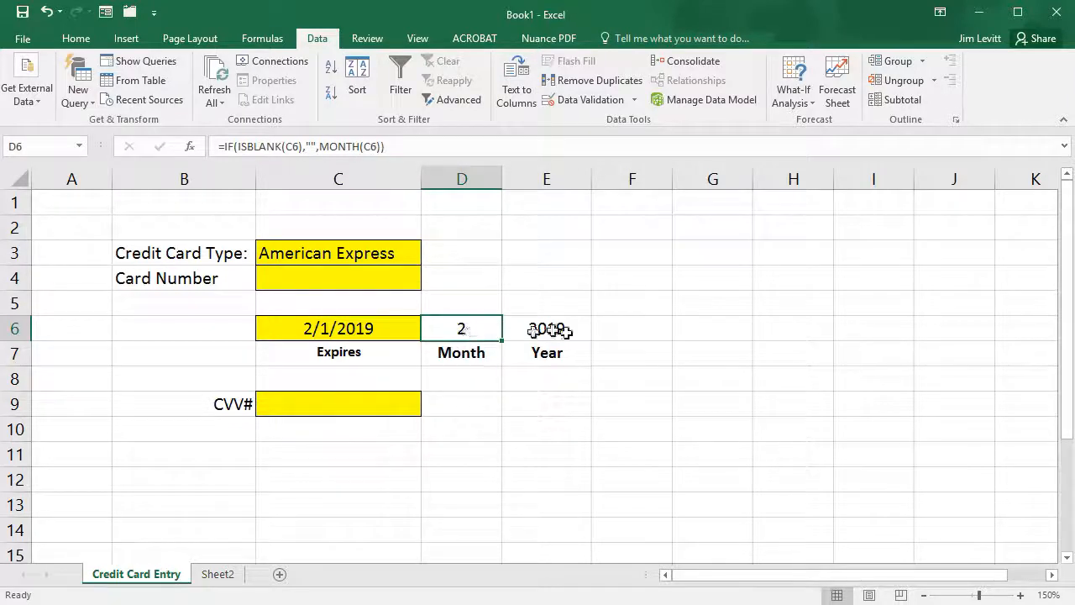
pyautogui.click(521, 330)
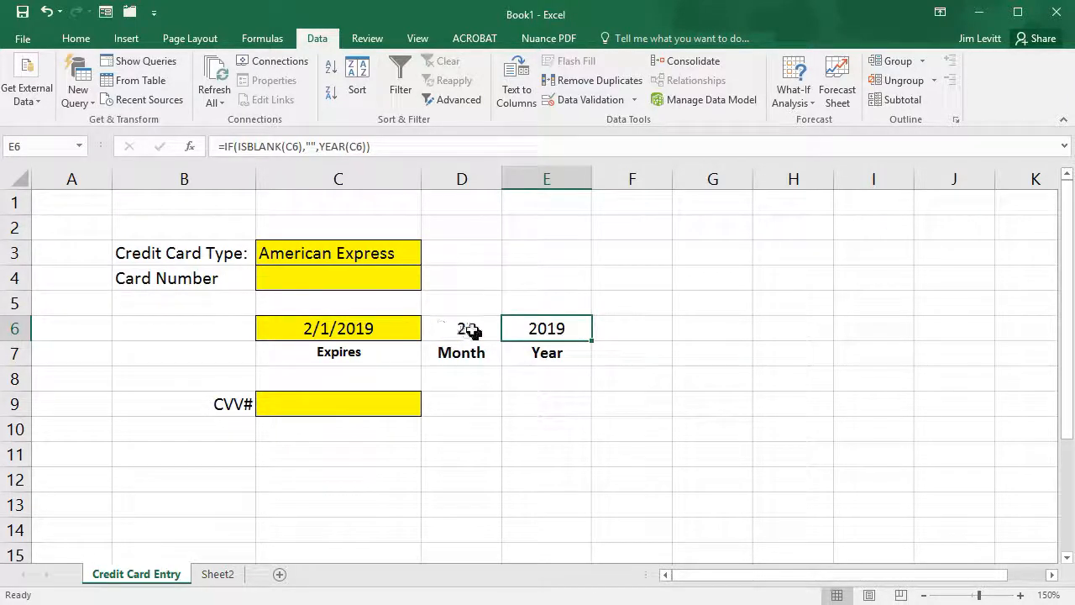
# Clear the expiry date in C6, enter 3/3/2122 in its place, and check the month and year beside it.
pyautogui.click(352, 327)
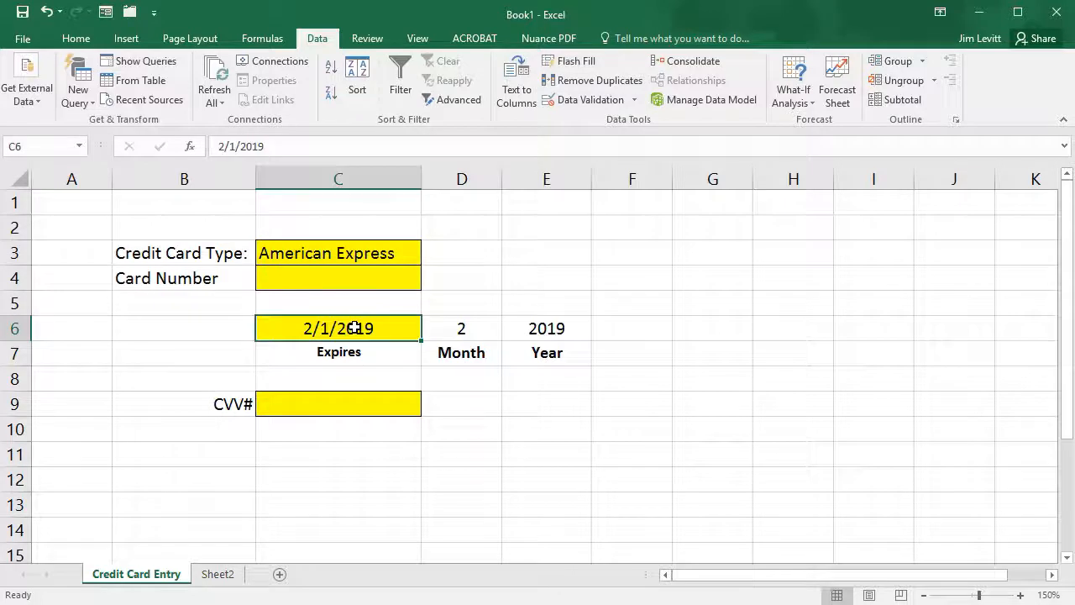
pyautogui.press('Delete')
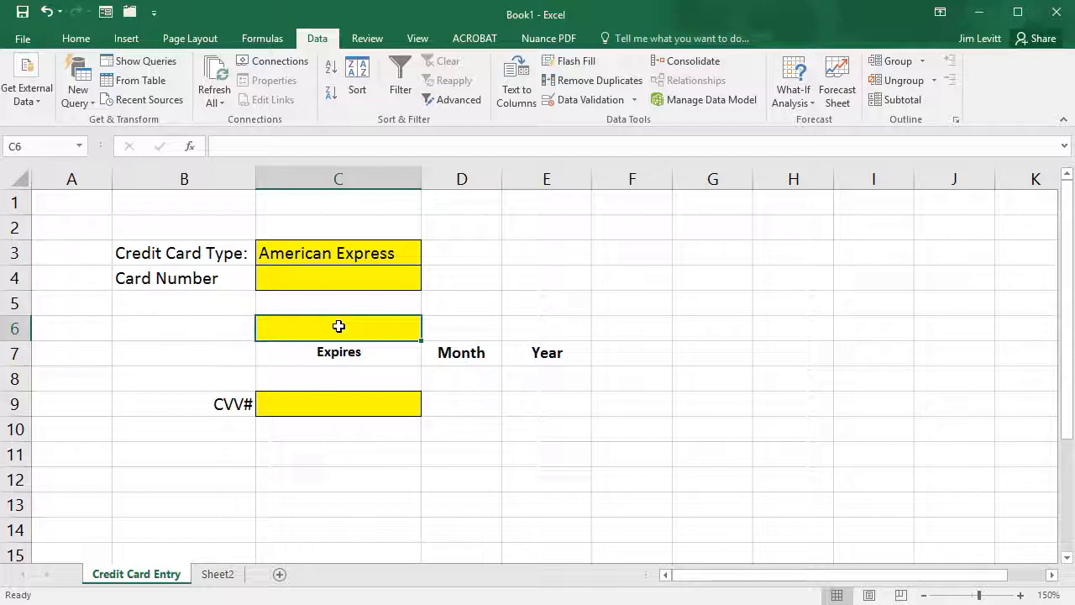
pyautogui.write('3')
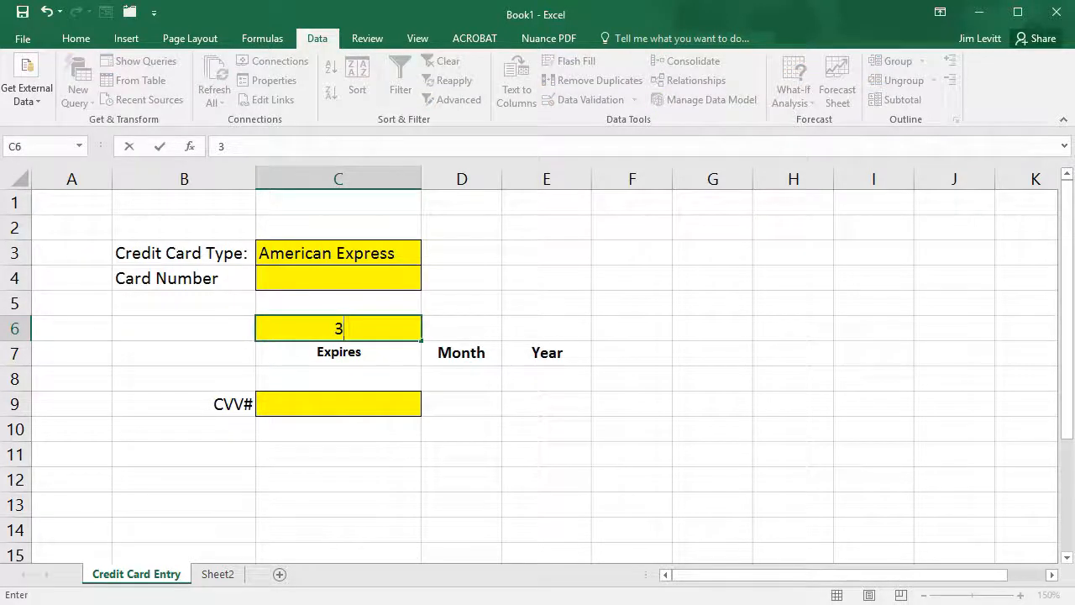
pyautogui.write('/3/2122')
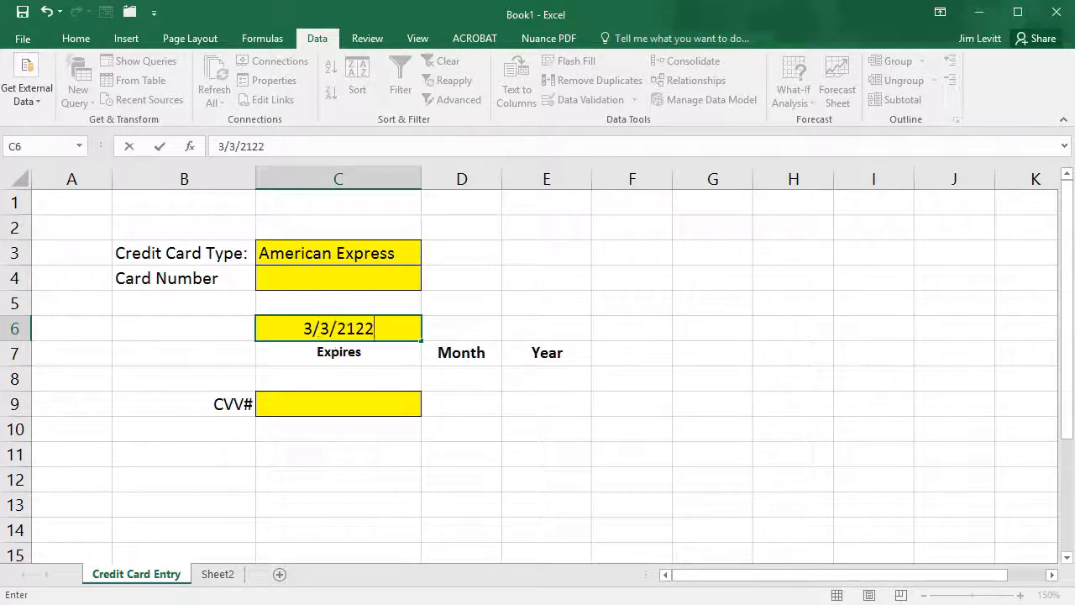
pyautogui.press('Return')
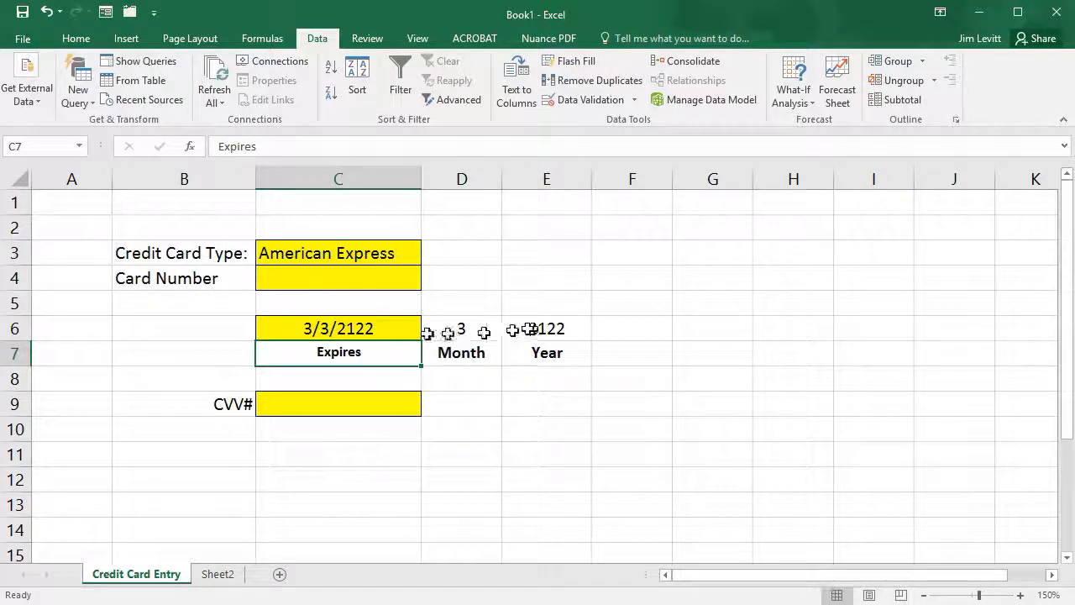
pyautogui.click(469, 367)
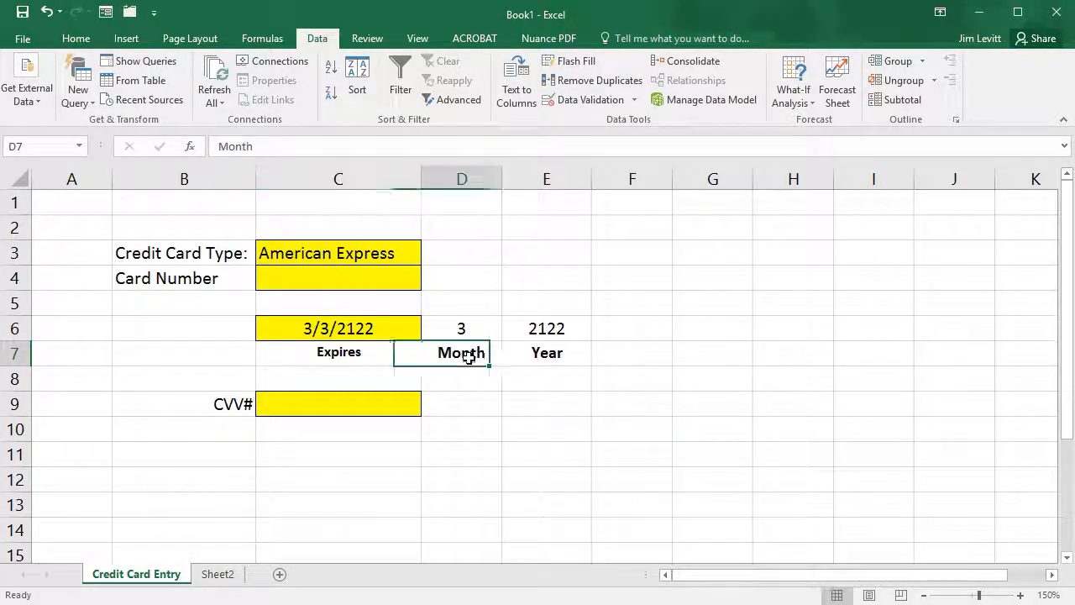
pyautogui.click(554, 357)
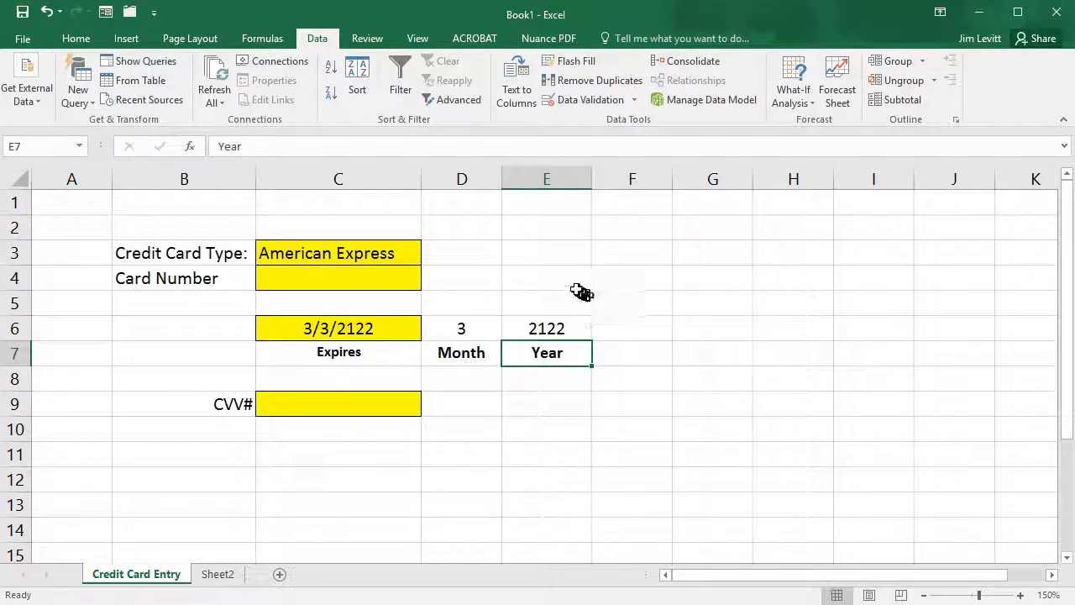